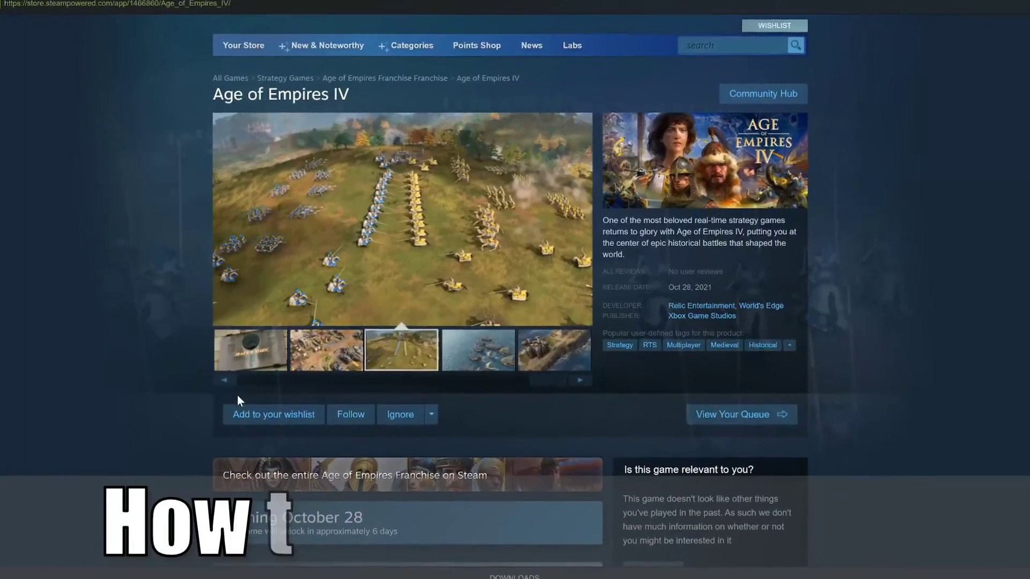
pyautogui.scroll(-3, 853, 274)
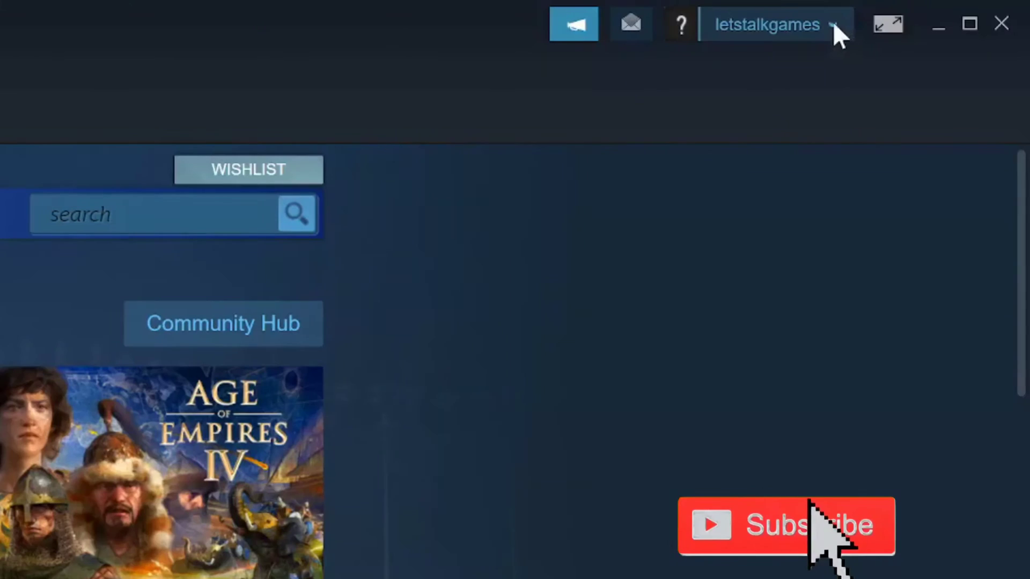
pyautogui.click(833, 22)
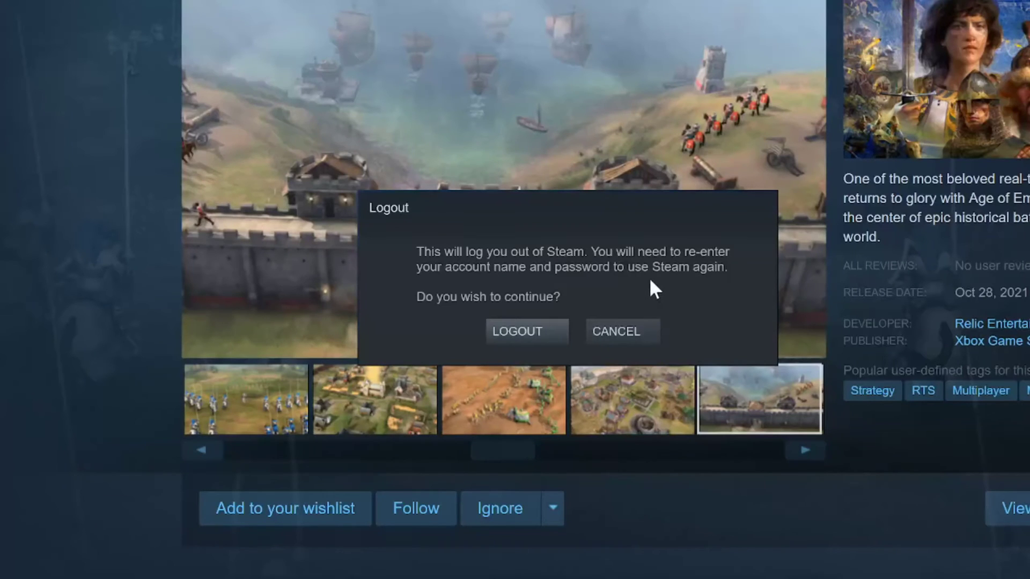
pyautogui.click(627, 329)
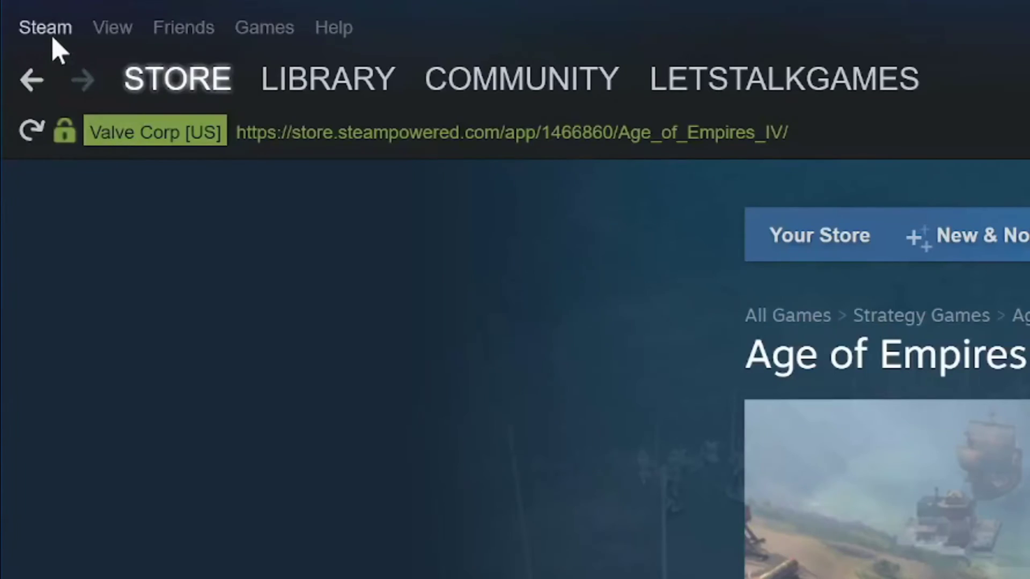
# - Log out via the Steam menu's Change Account... option and confirm LOGOUT
pyautogui.click(49, 29)
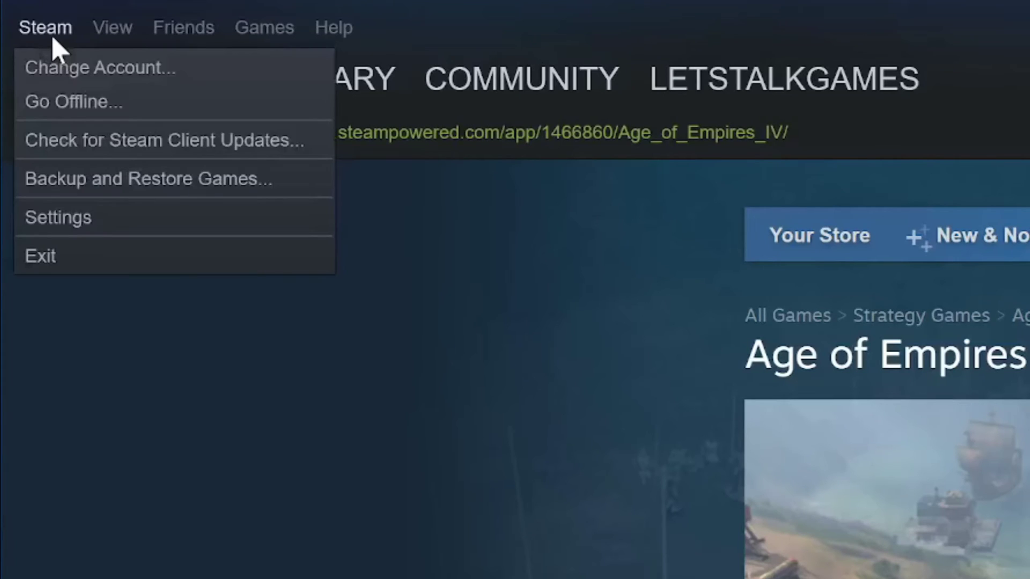
pyautogui.click(157, 65)
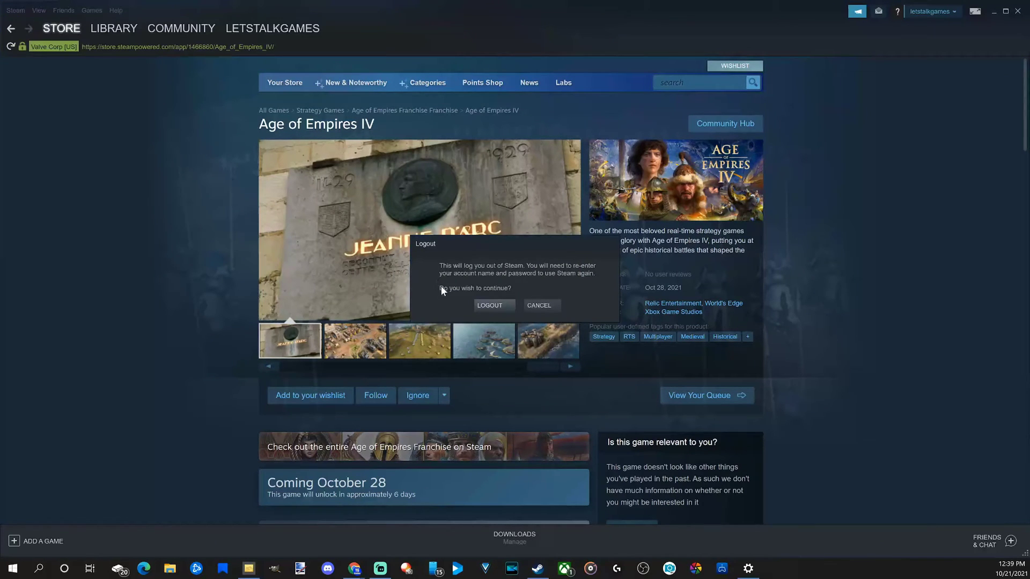
pyautogui.click(494, 305)
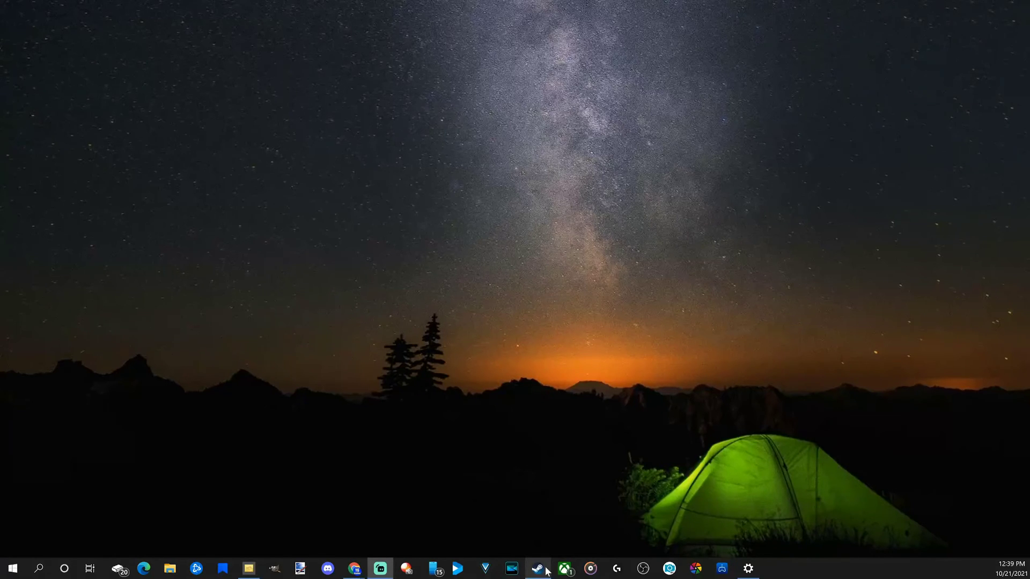
# - Open the Steam taskbar icon's jump list of recent games and tasks
pyautogui.rightClick(547, 571)
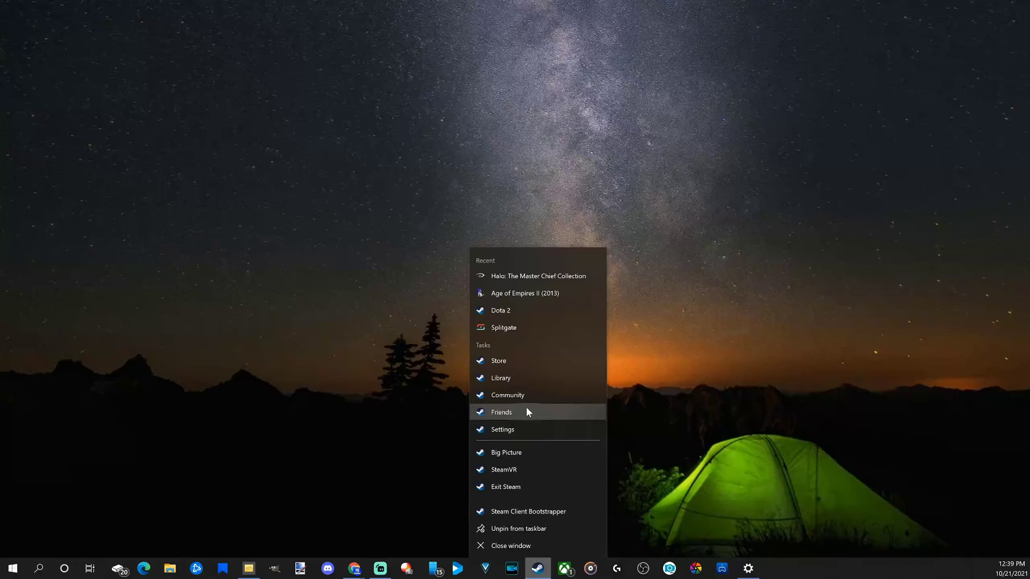
# - Relaunch Steam via jump-list Library, fix the account name, enter the password, and log in
pyautogui.click(525, 375)
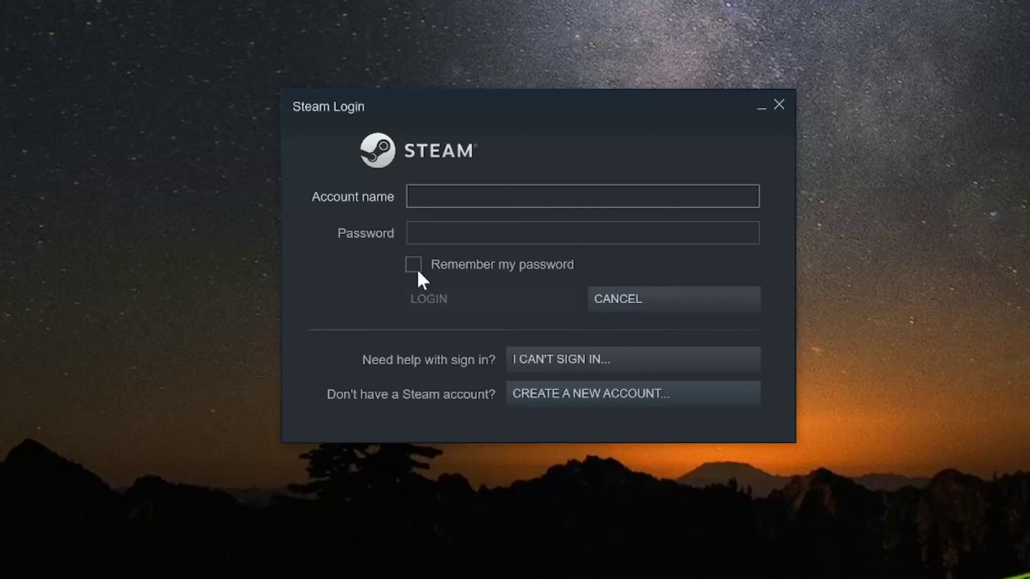
pyautogui.write('let')
pyautogui.write('stalkg')
pyautogui.write('ama')
pyautogui.press('BackSpace')
pyautogui.write('es')
pyautogui.press('Tab')
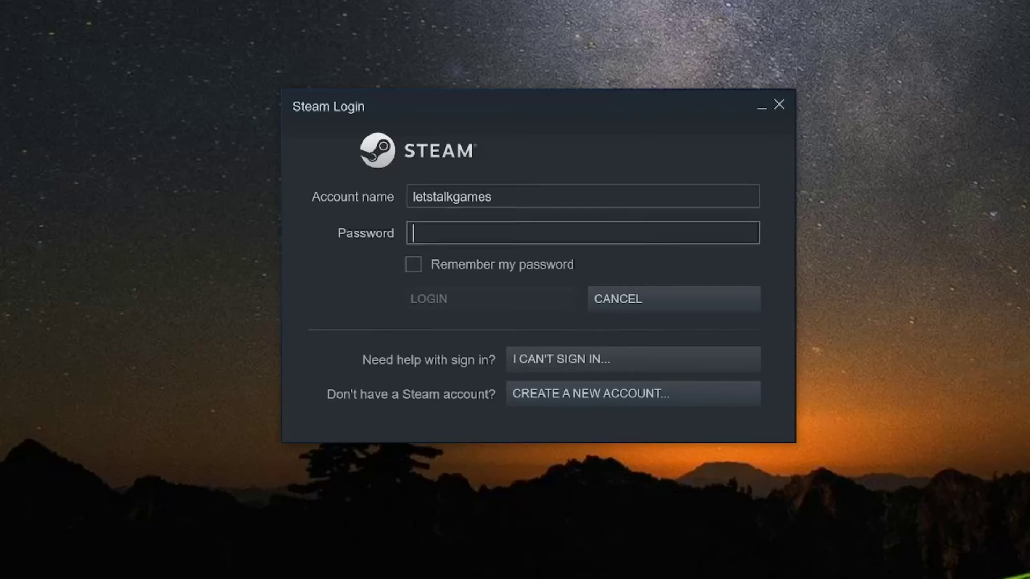
pyautogui.write('p***********')
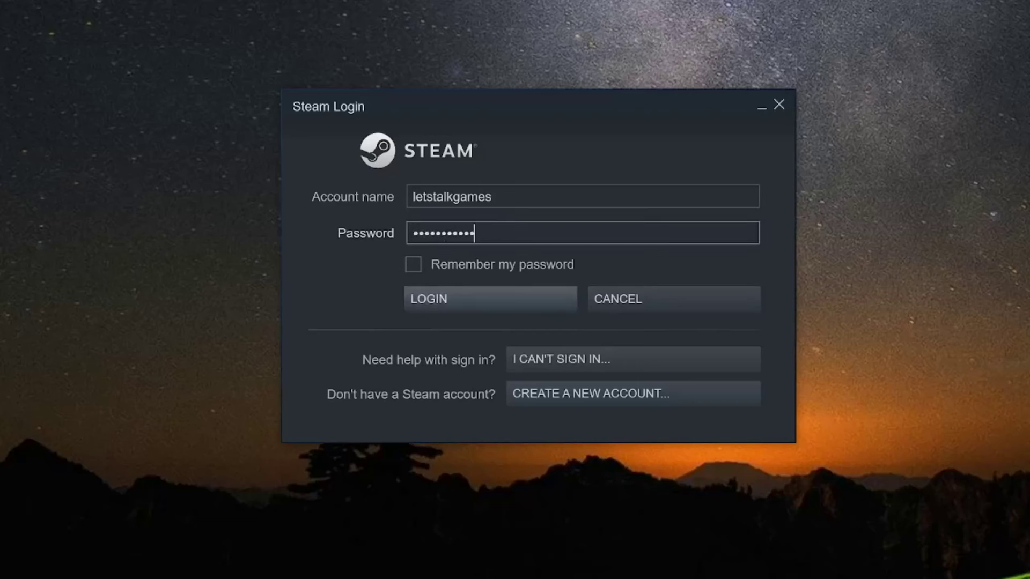
pyautogui.write('*')
pyautogui.click(506, 310)
# - Go from STORE to the Community Activity page, refresh it, and open the Steam menu
pyautogui.click(61, 29)
pyautogui.moveTo(181, 28)
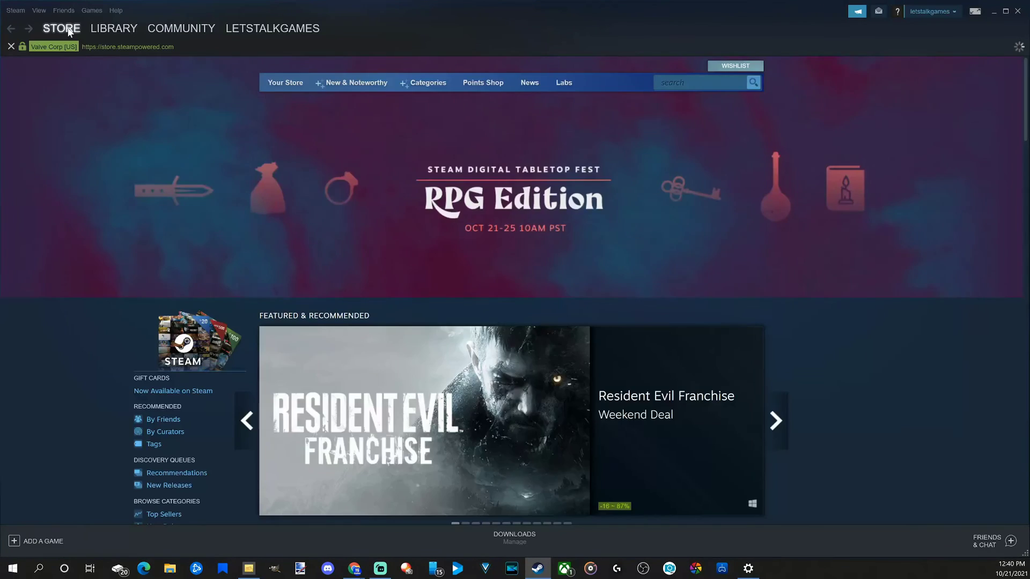
pyautogui.click(169, 30)
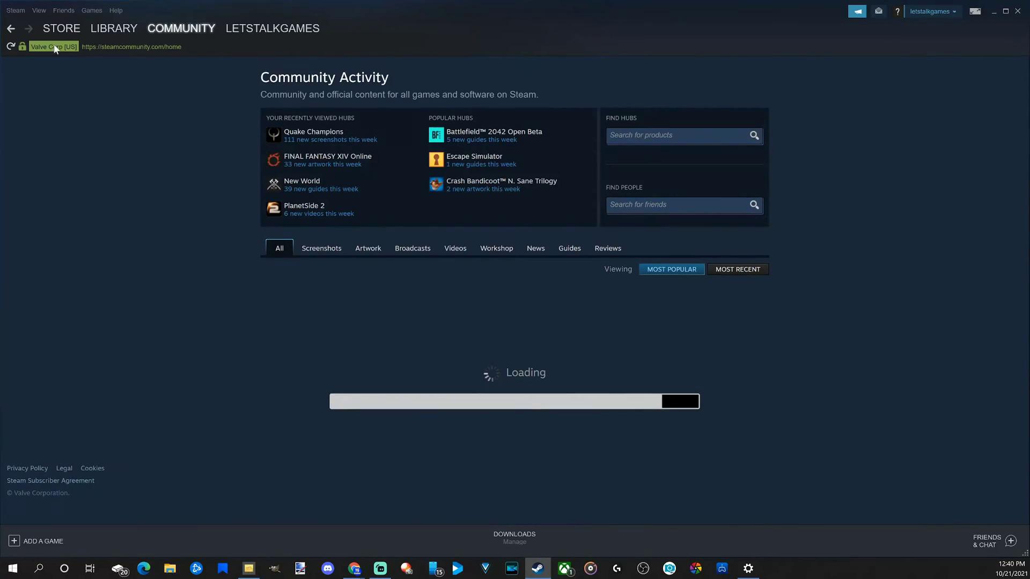
pyautogui.click(11, 47)
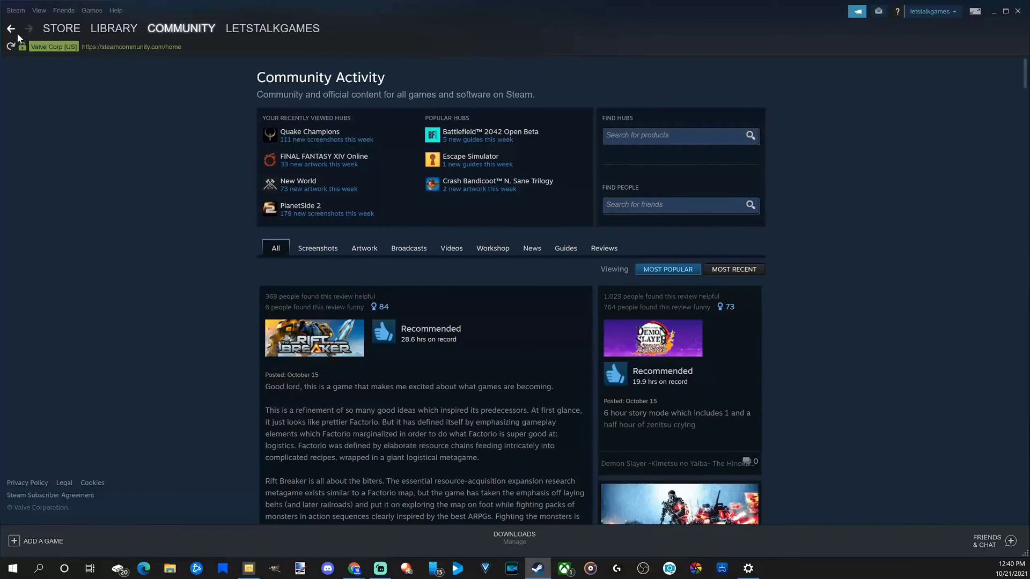
pyautogui.click(15, 11)
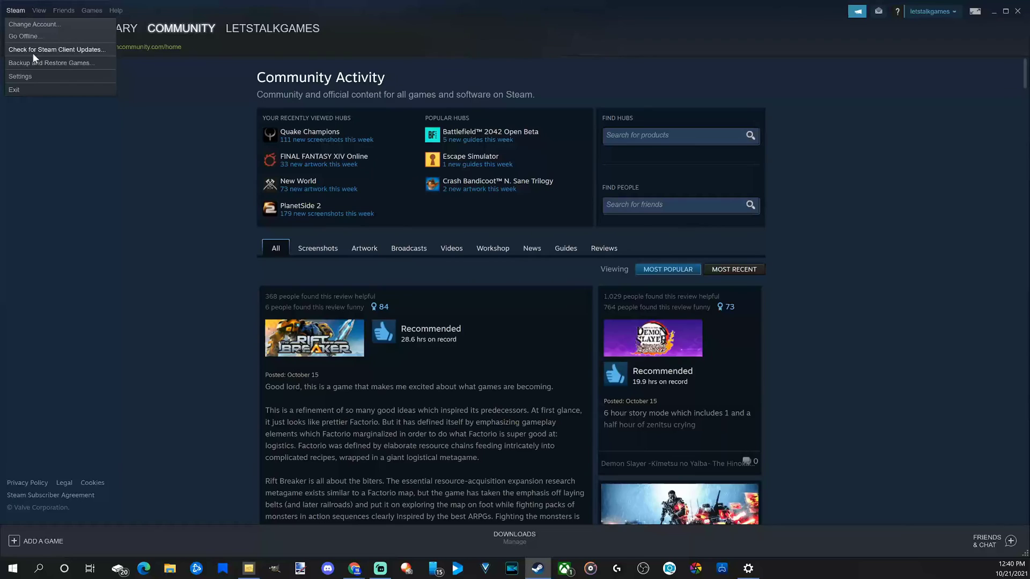